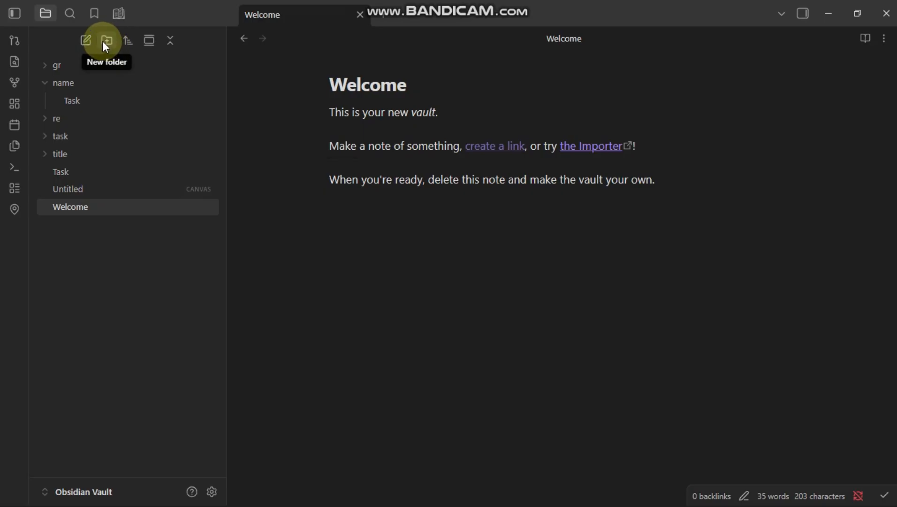
# - Create a new folder in the vault and name it Calendar
pyautogui.click(103, 42)
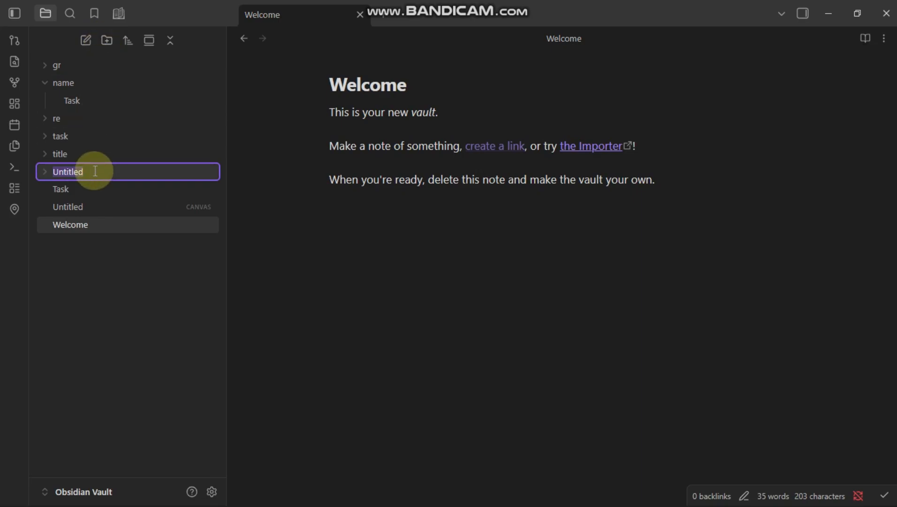
pyautogui.write('Custom Calendar In Obsidian [2026 Guide]')
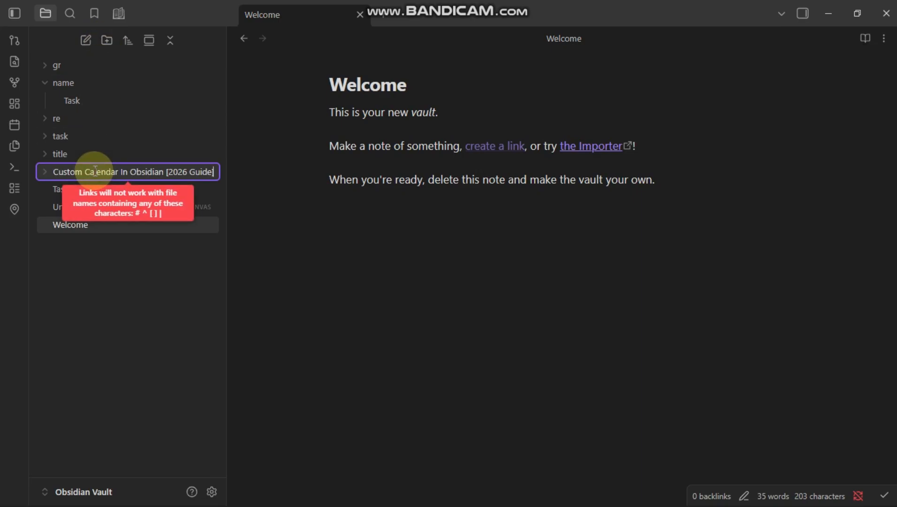
pyautogui.moveTo(84, 172); pyautogui.dragTo(19, 176)
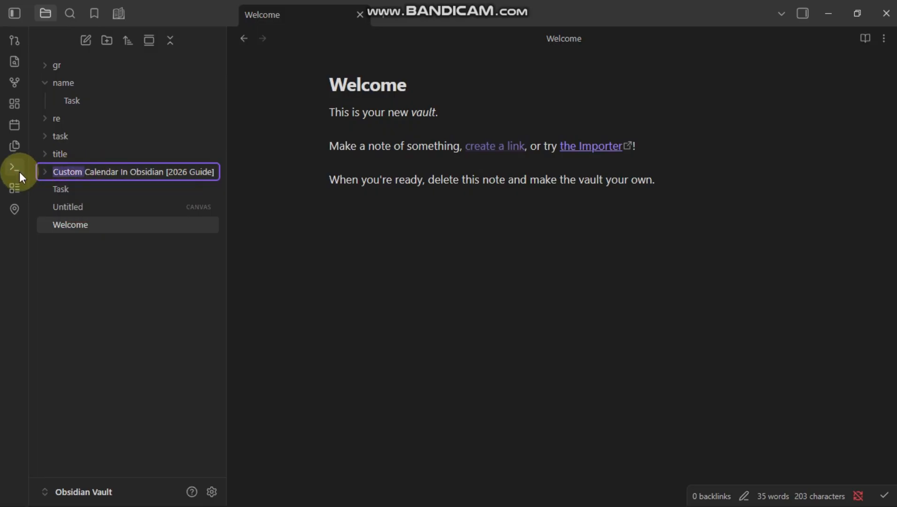
pyautogui.write('How To')
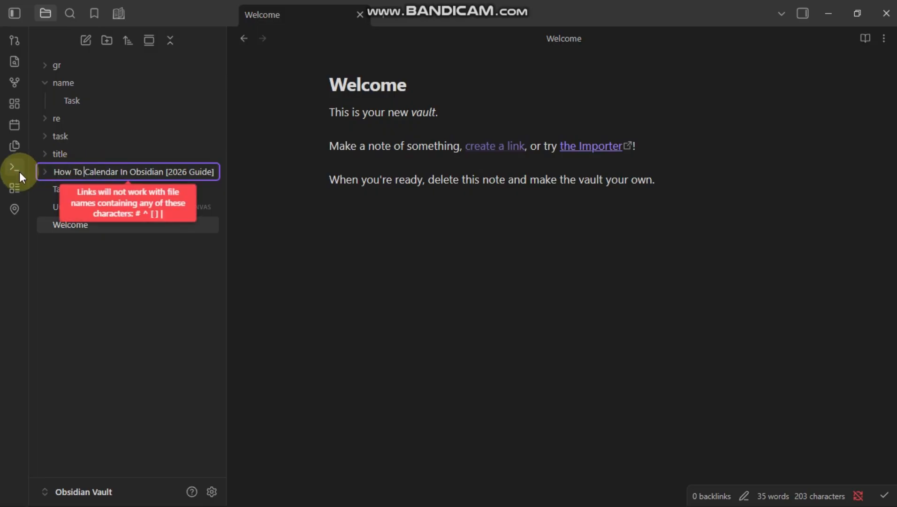
pyautogui.click(95, 169)
pyautogui.hotkey('ctrl', 'a')
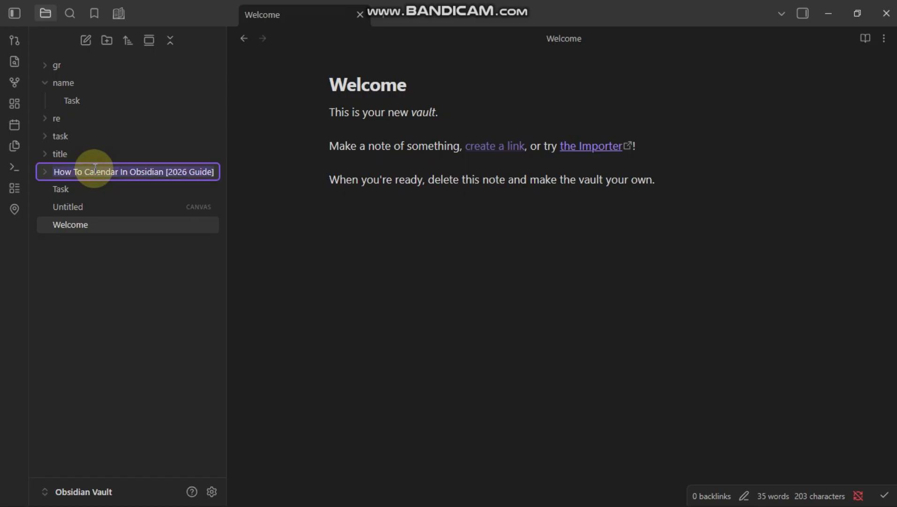
pyautogui.write('Calendar')
pyautogui.press('Return')
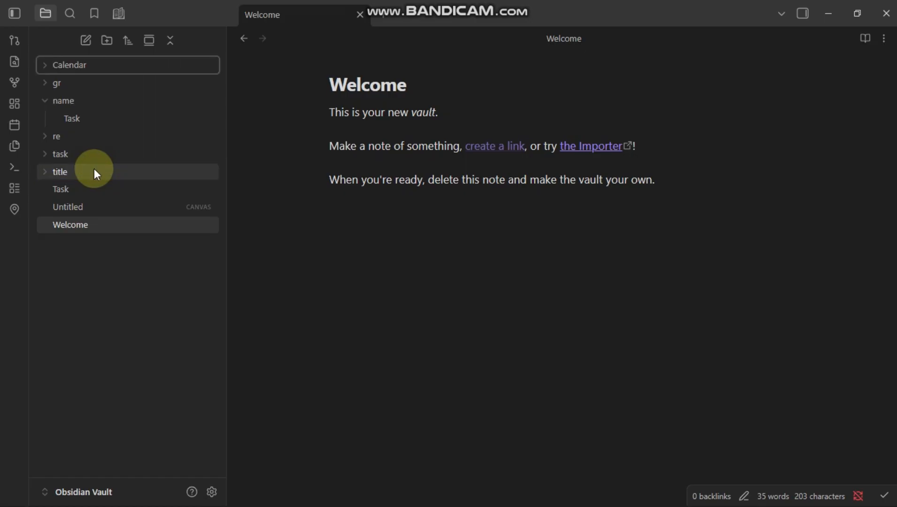
# - Create a new note titled Daily inside the Calendar folder
pyautogui.rightClick(111, 65)
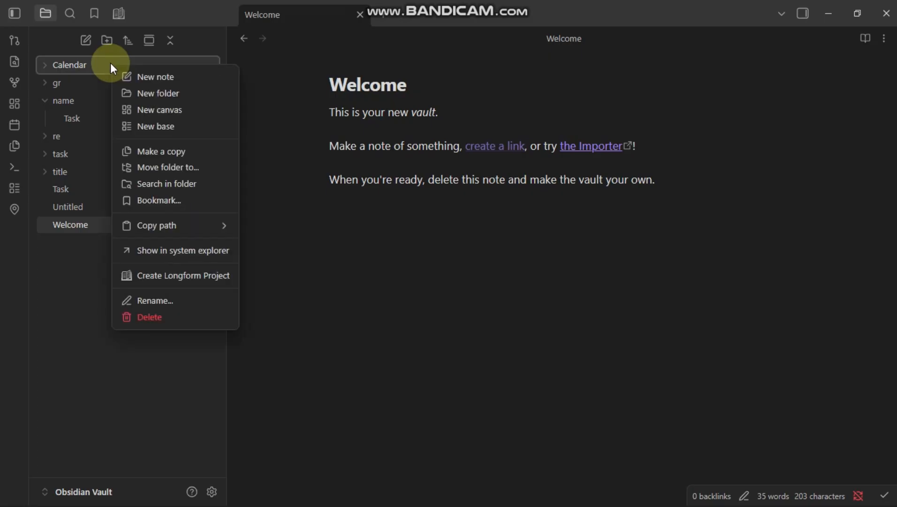
pyautogui.click(142, 81)
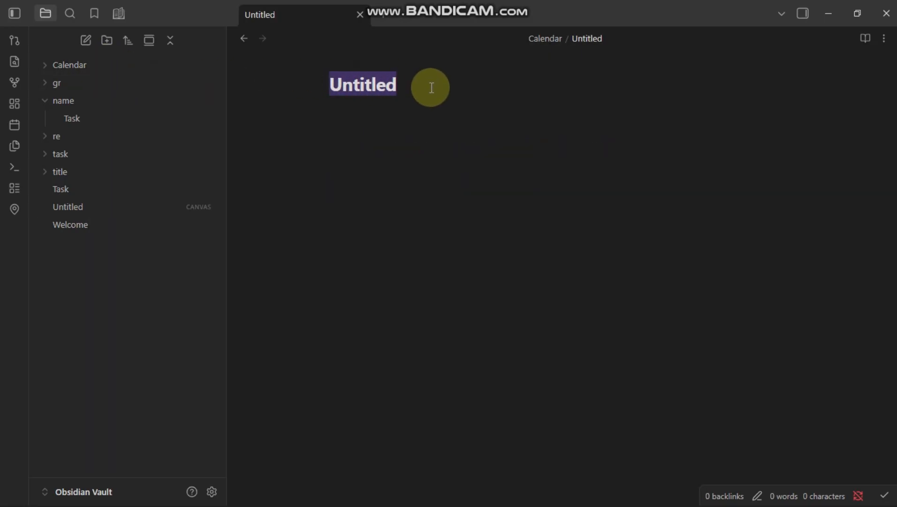
pyautogui.write('Dau')
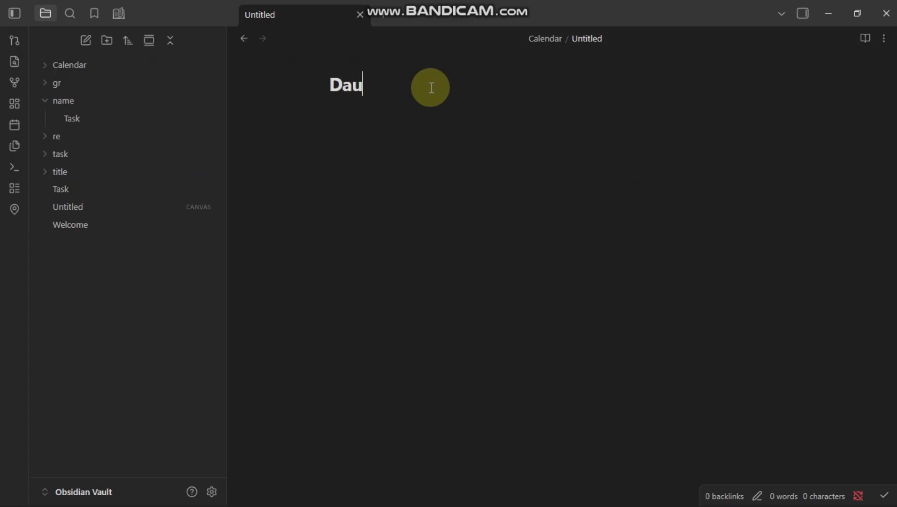
pyautogui.press('BackSpace')
pyautogui.write('ily')
pyautogui.press('Return')
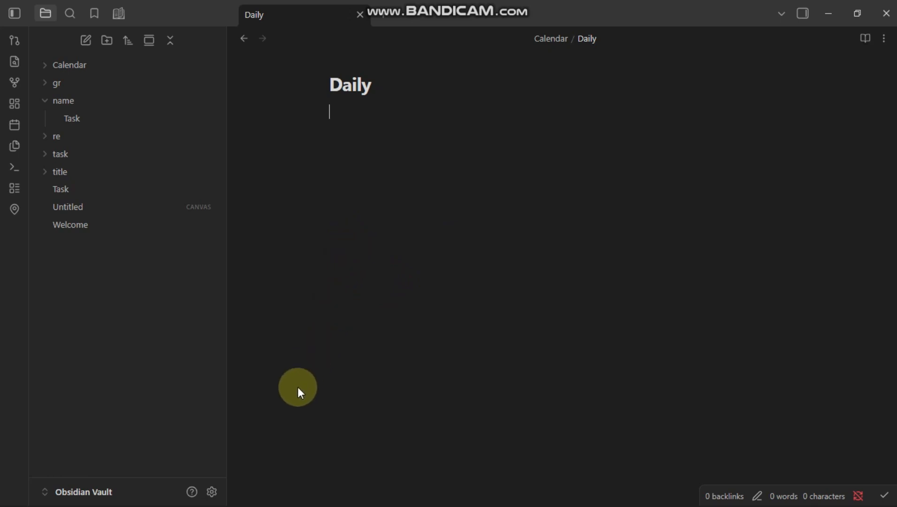
# - Search the community plugins for "Calendar" and view the details of the installed Calendar plugin
pyautogui.click(210, 492)
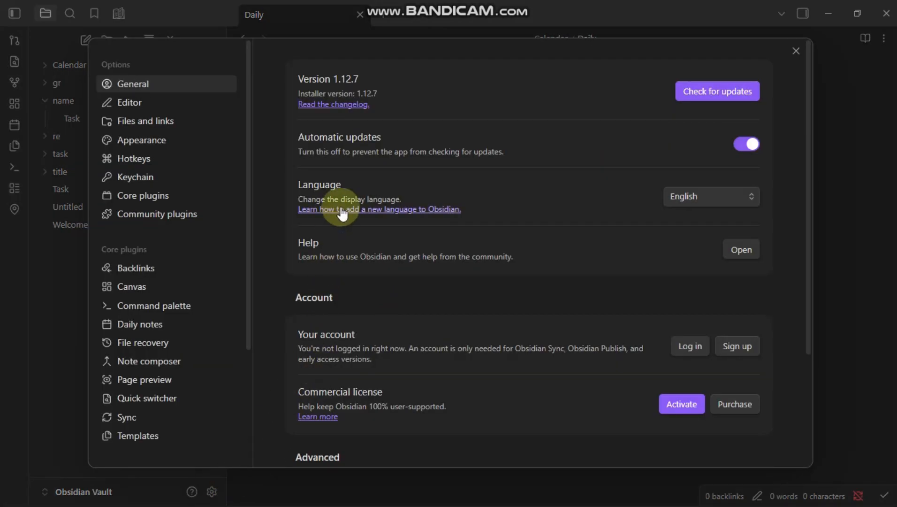
pyautogui.scroll(-3, 152, 361)
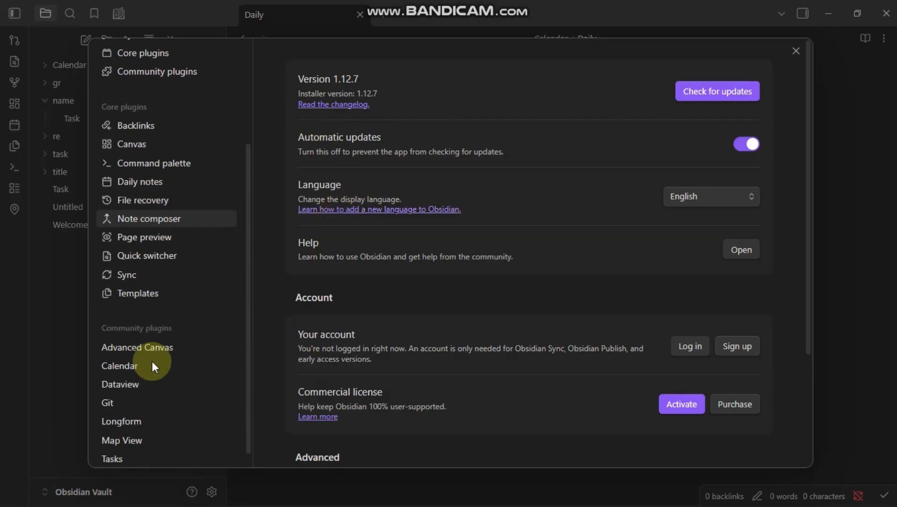
pyautogui.scroll(3, 152, 361)
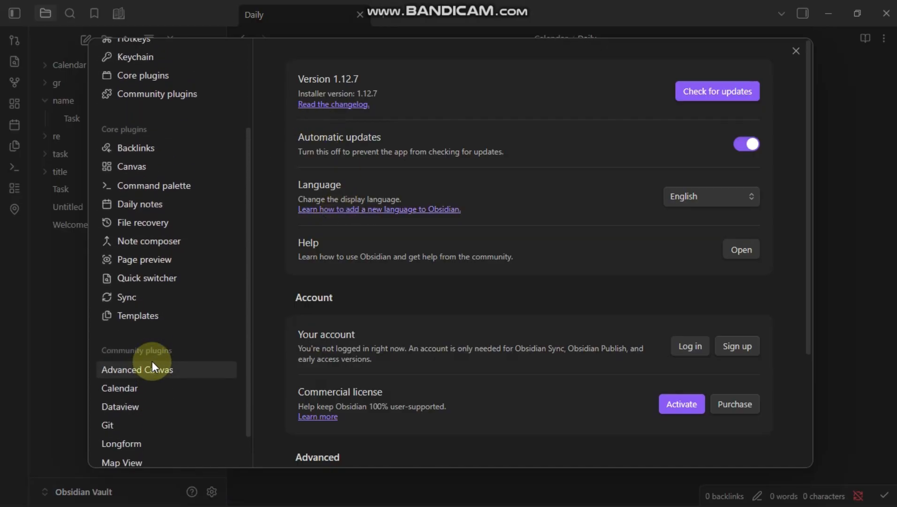
pyautogui.click(177, 215)
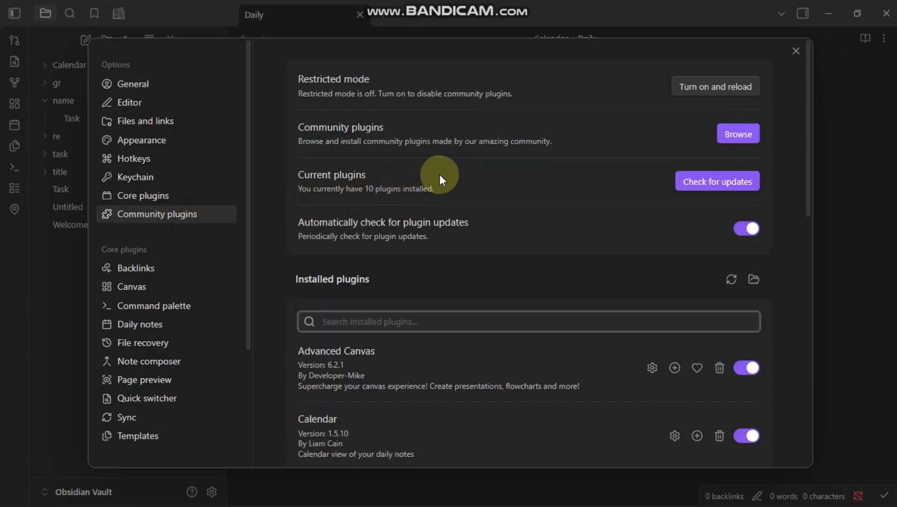
pyautogui.click(739, 126)
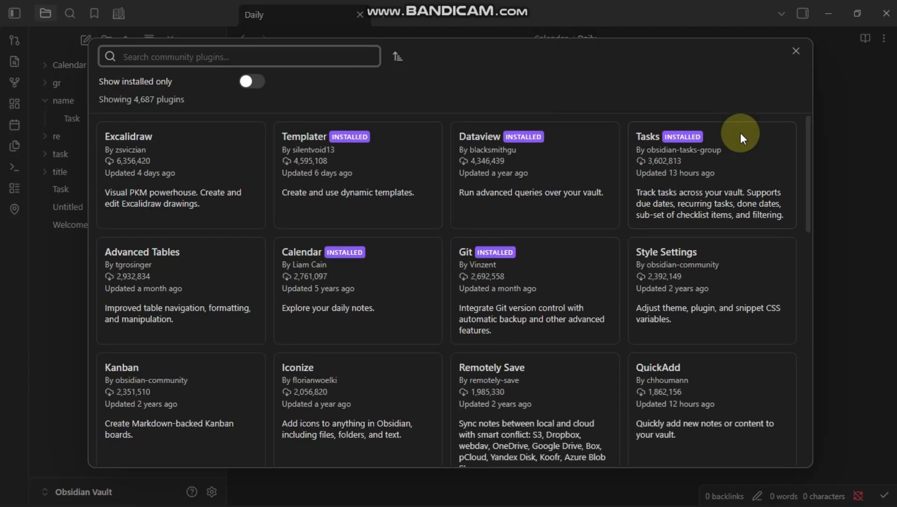
pyautogui.click(323, 58)
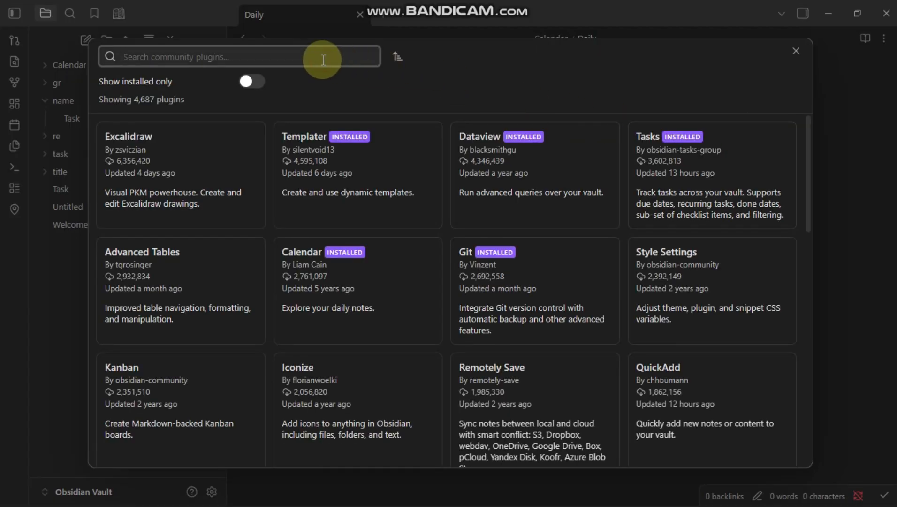
pyautogui.write('Calendar')
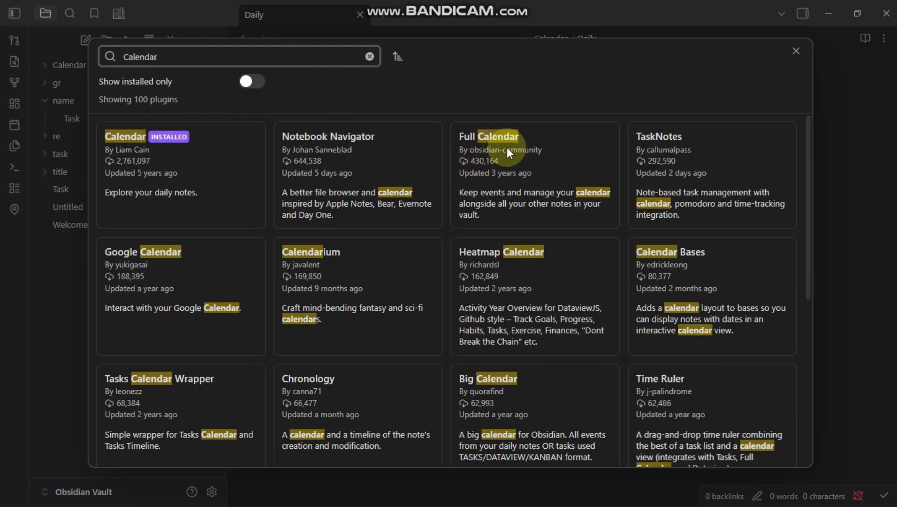
pyautogui.click(188, 172)
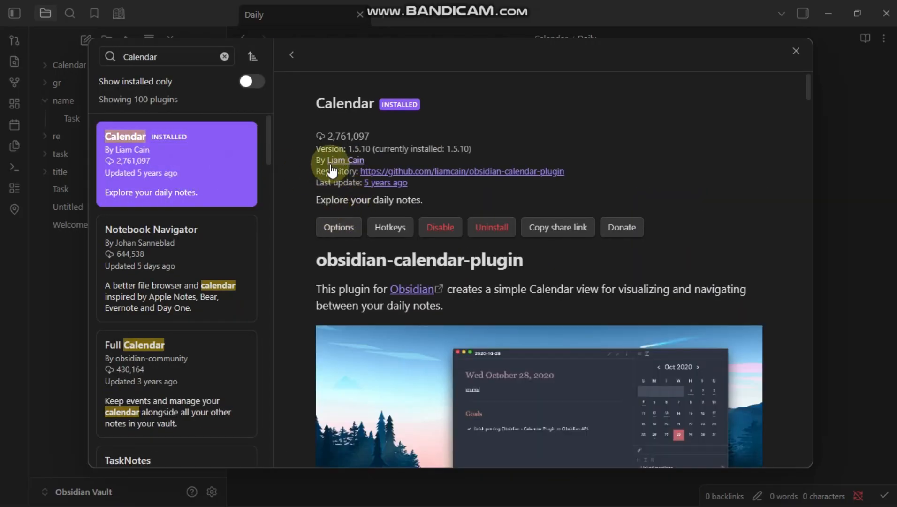
pyautogui.scroll(-1, 331, 166)
# - Install and enable the Full Calendar community plugin, and close the settings
pyautogui.click(194, 344)
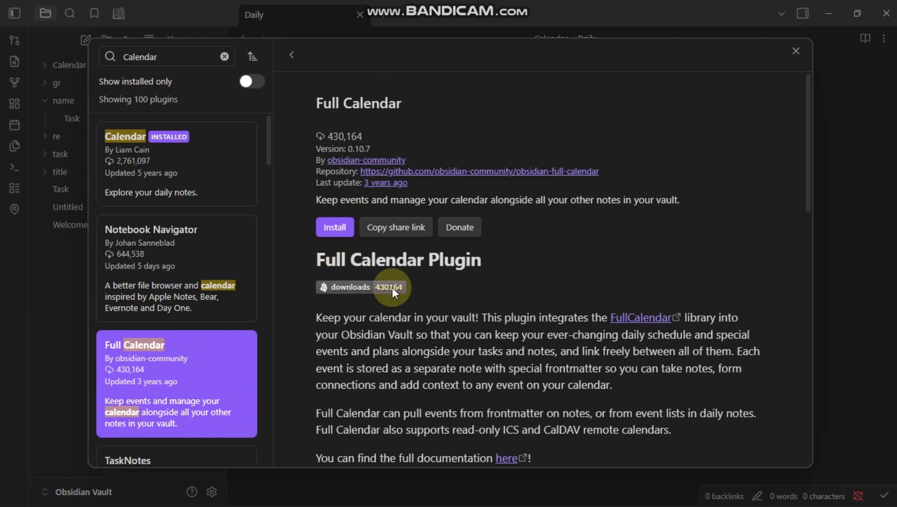
pyautogui.scroll(-2, 392, 287)
pyautogui.scroll(2, 393, 288)
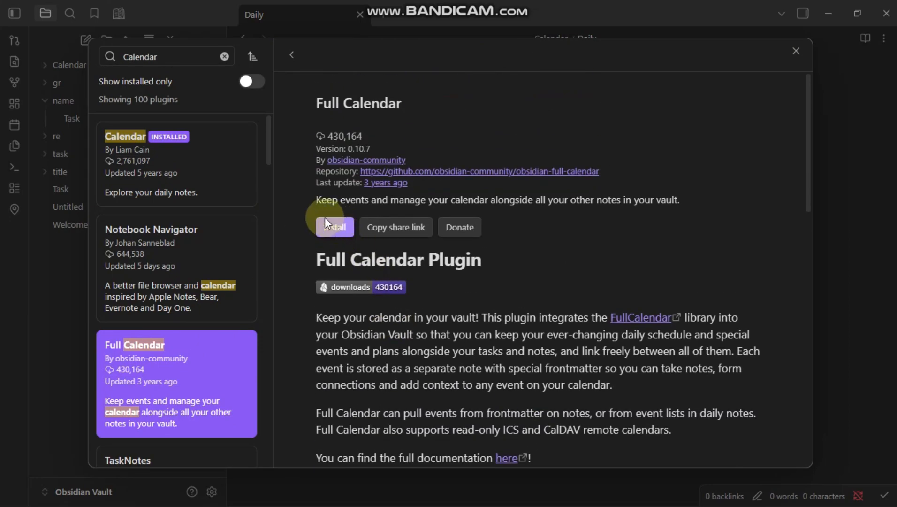
pyautogui.scroll(-1, 356, 275)
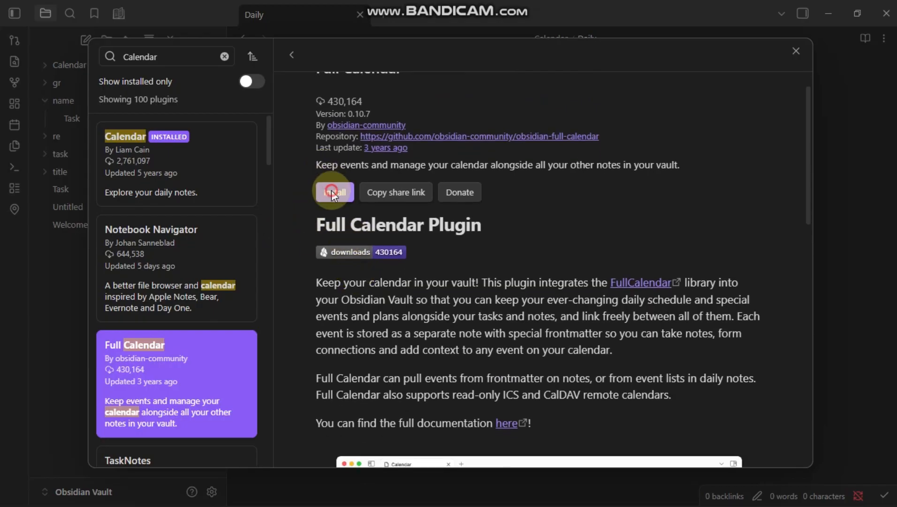
pyautogui.click(332, 190)
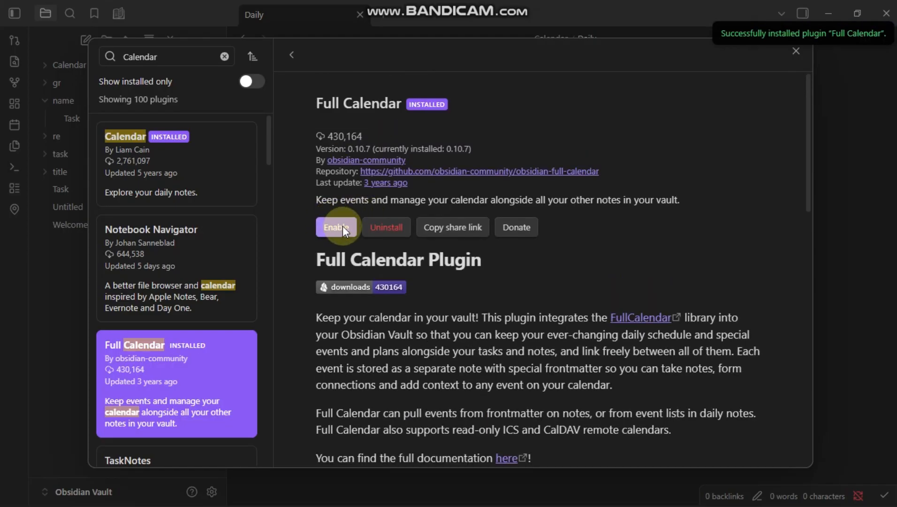
pyautogui.click(336, 227)
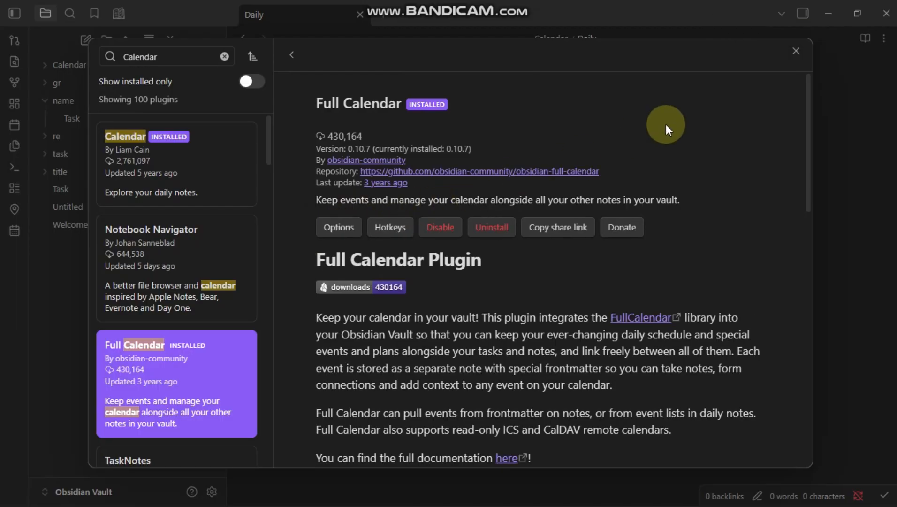
pyautogui.click(797, 51)
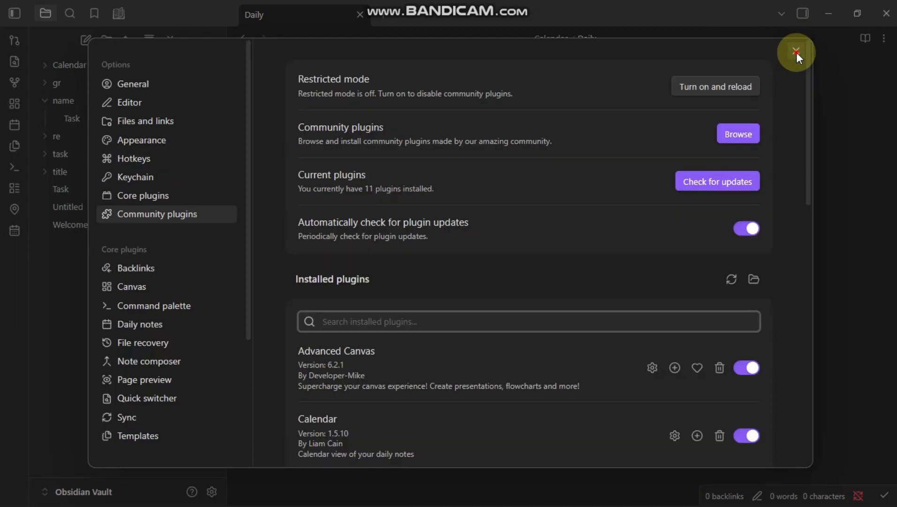
pyautogui.click(797, 52)
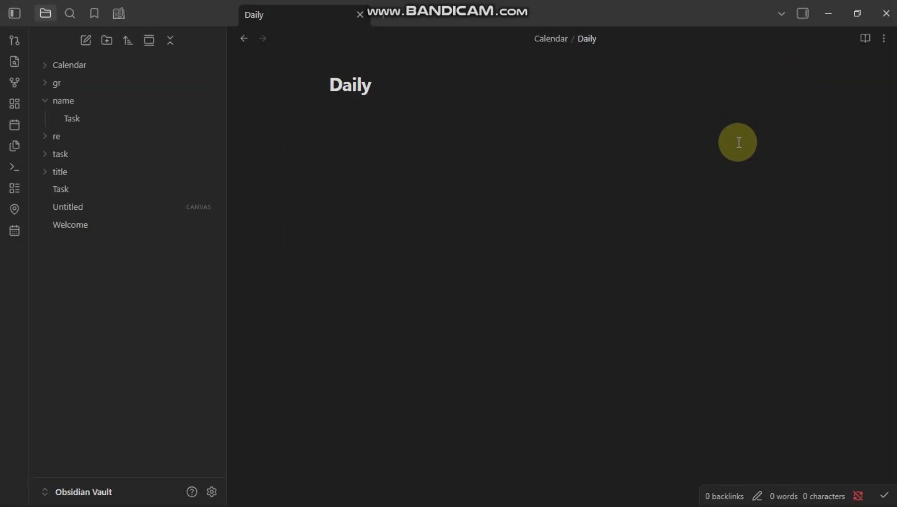
# - Show the calendar sidebar and create a daily note for 18 June 2026 from it
pyautogui.click(803, 14)
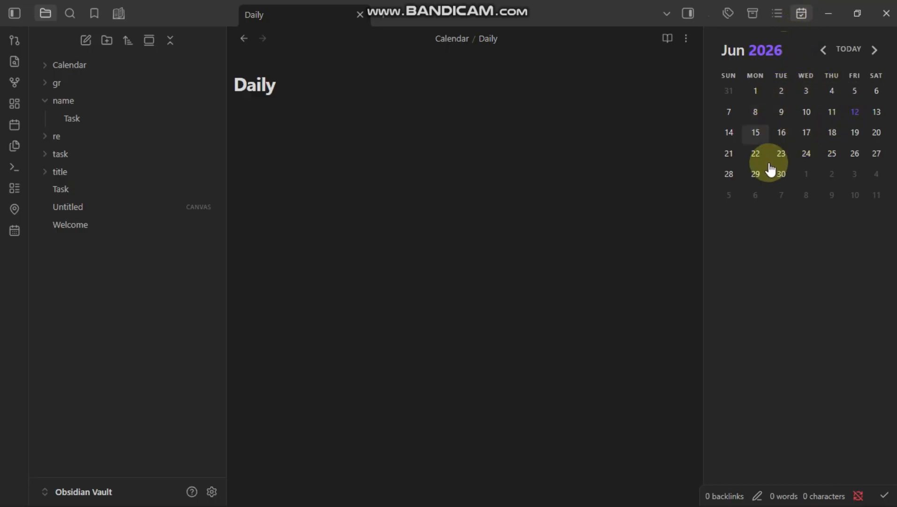
pyautogui.click(833, 141)
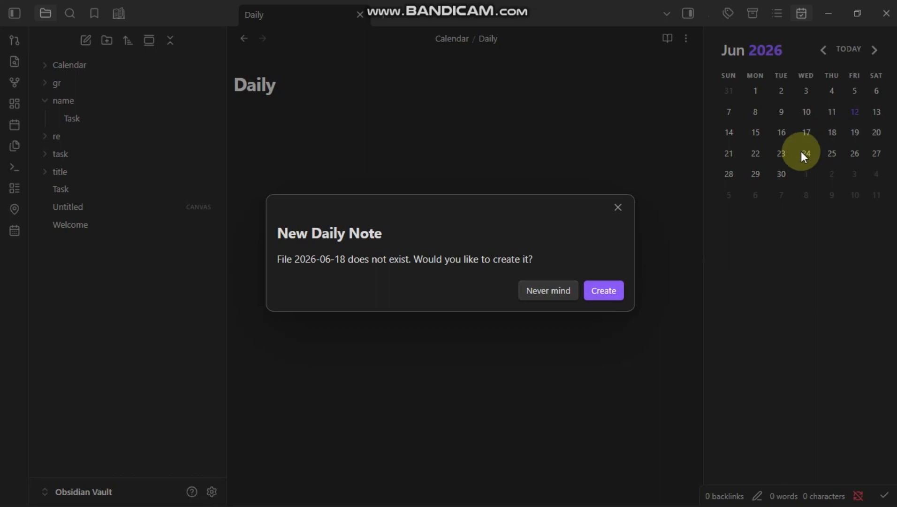
pyautogui.click(597, 292)
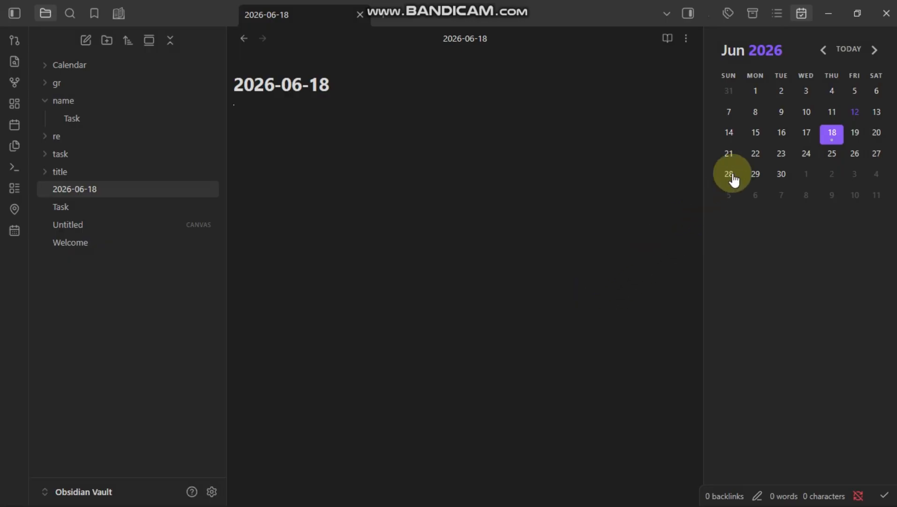
pyautogui.click(754, 154)
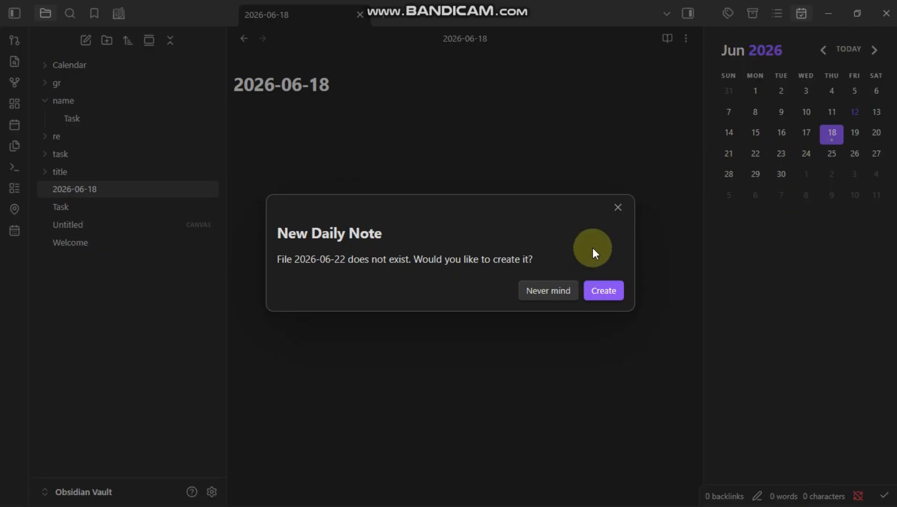
pyautogui.click(618, 206)
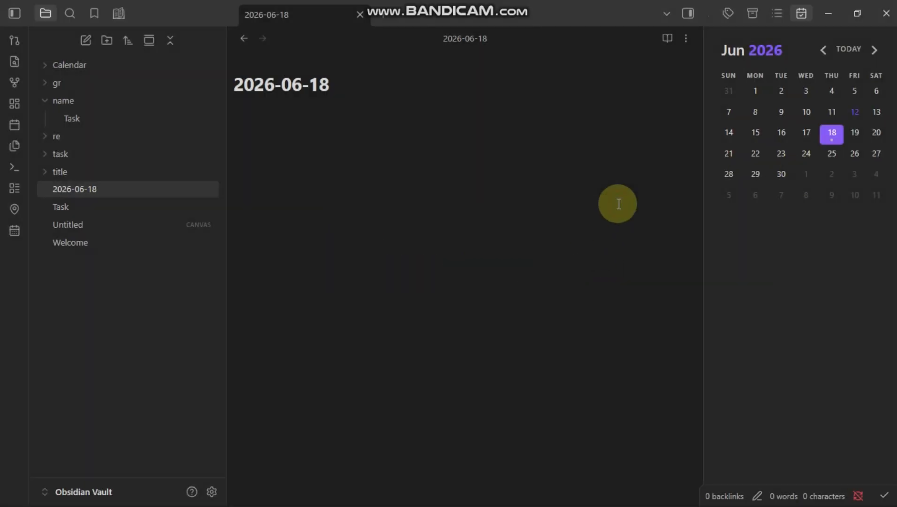